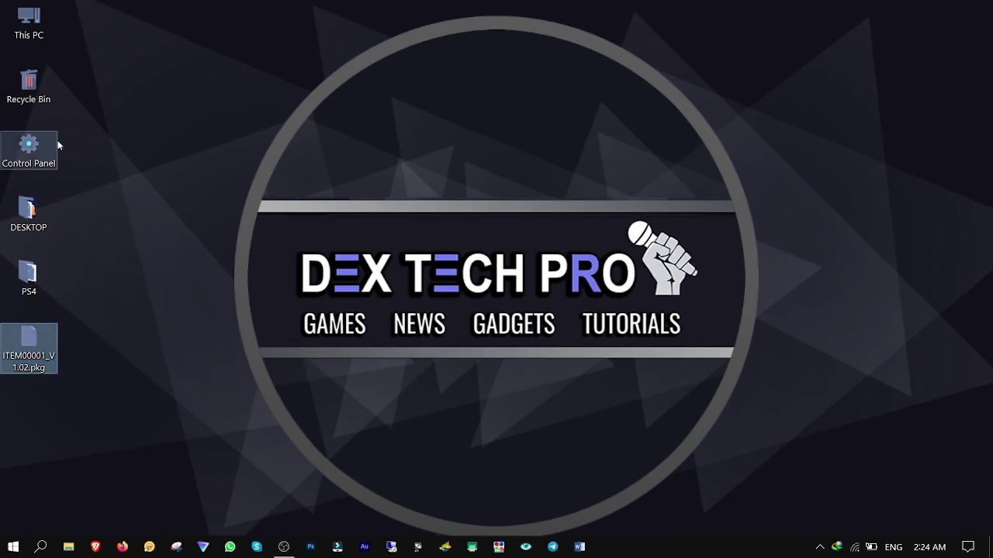
Step: Copy ITEM00001_V1.02.pkg from the desktop into Local Disk (E:) via This PC, then close that window
double_click(33, 24)
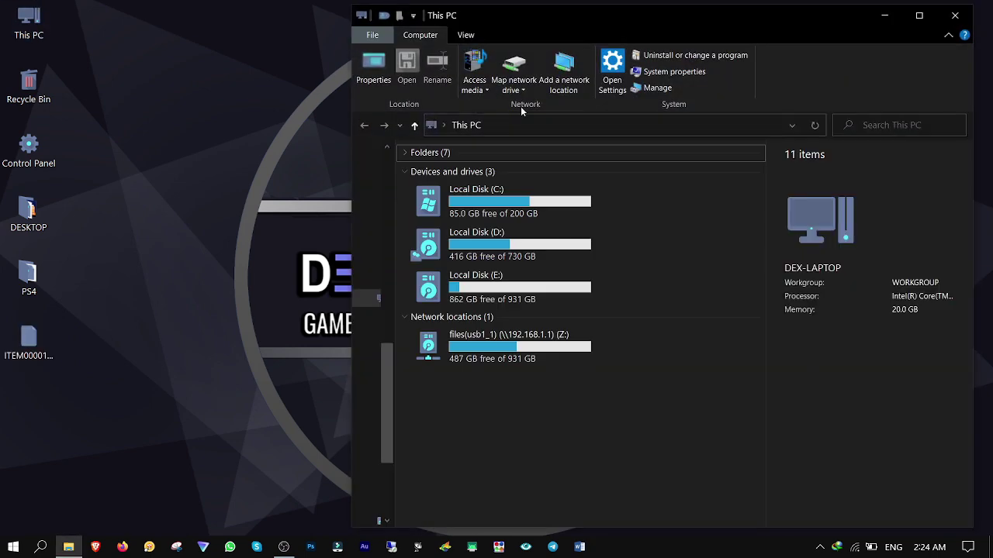
double_click(475, 301)
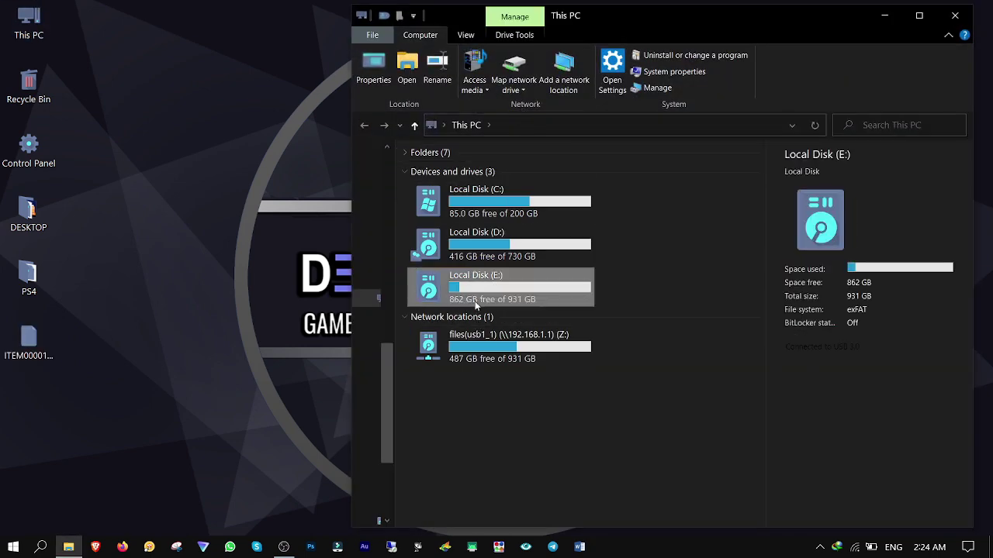
left_click_drag(32, 356, 578, 311)
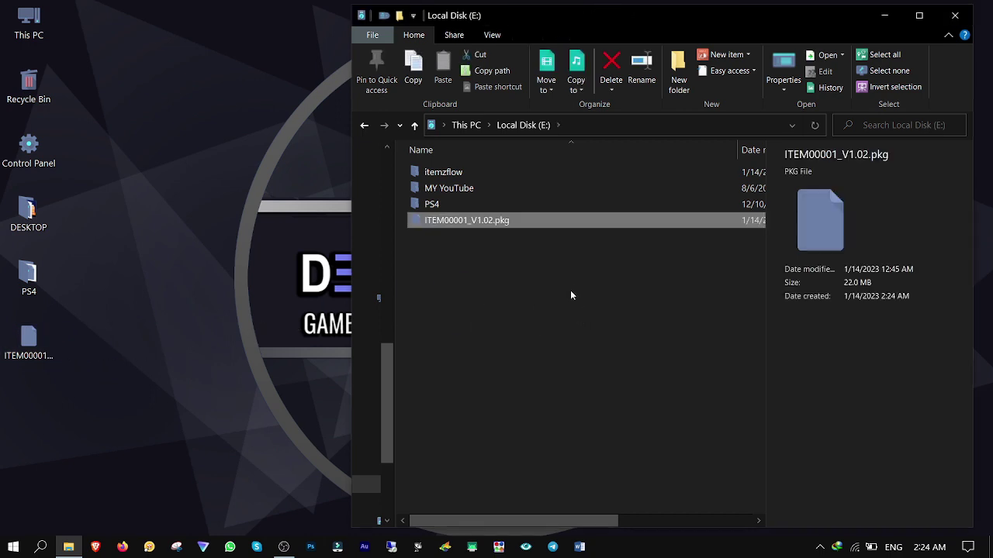
left_click(959, 11)
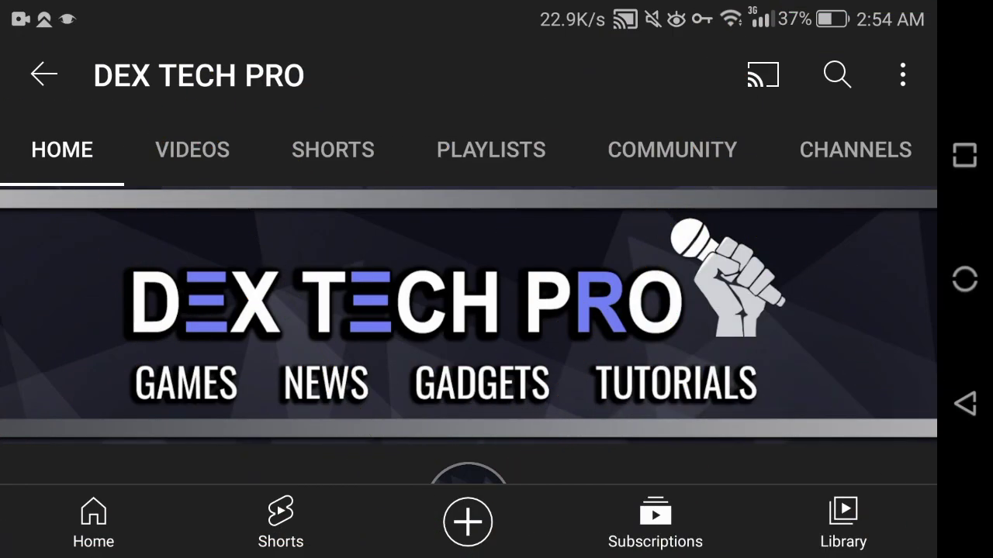
Step: Find the PlayStation 4 Tutorials playlist under the channel's playlists and open it
left_click(519, 149)
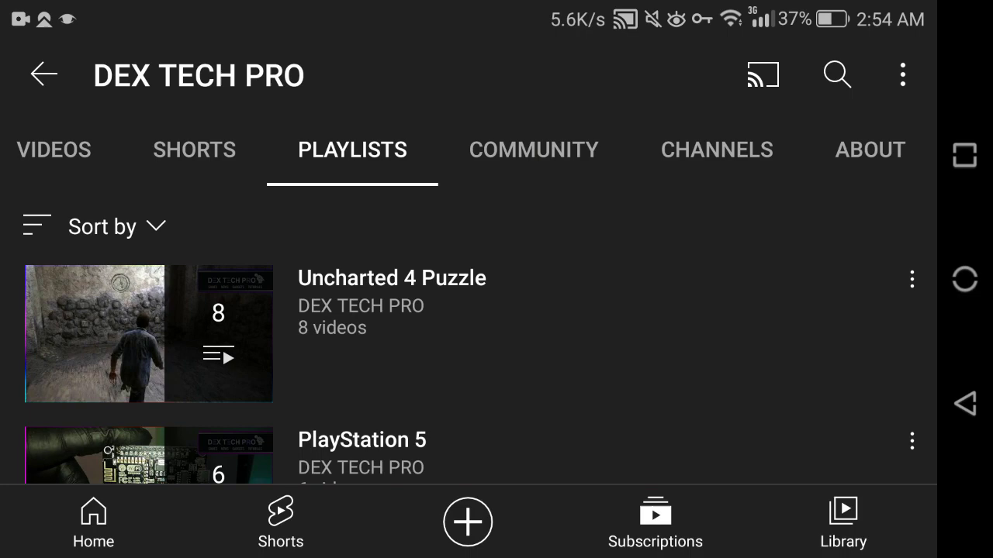
left_click_drag(680, 364, 687, 255)
left_click_drag(644, 396, 652, 193)
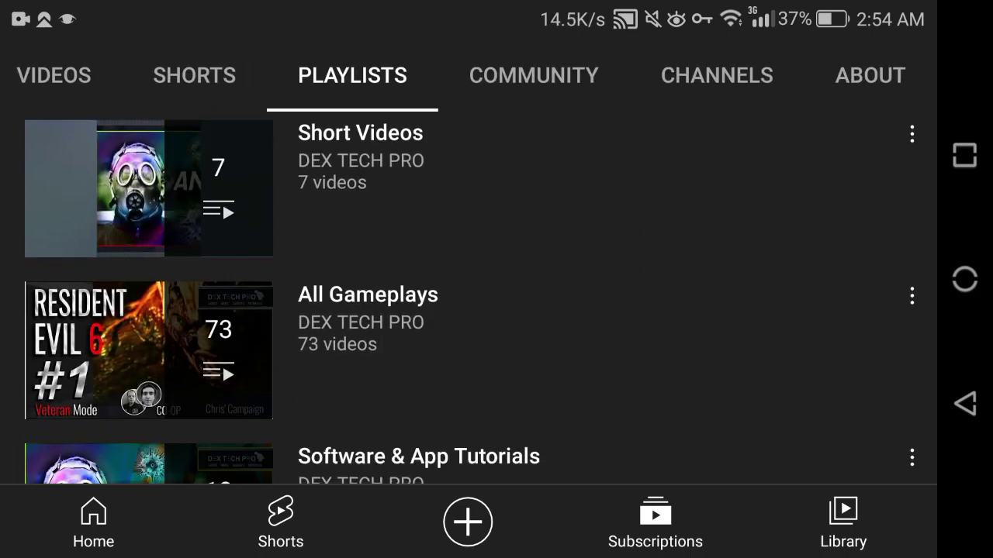
left_click_drag(700, 434, 701, 303)
left_click(466, 401)
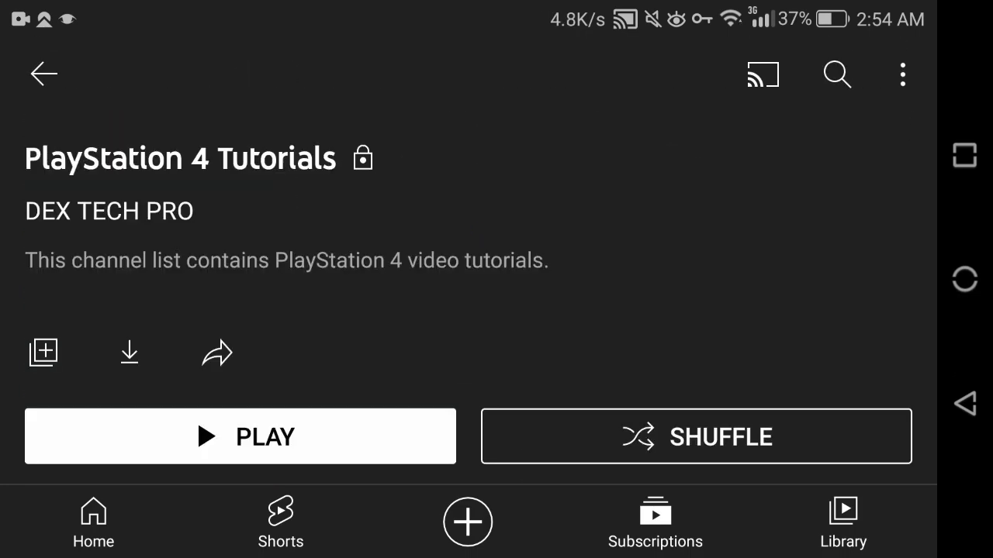
Step: Scroll down through the videos in the PlayStation 4 Tutorials playlist
left_click_drag(744, 383, 744, 210)
left_click_drag(722, 403, 724, 202)
left_click_drag(745, 450, 745, 311)
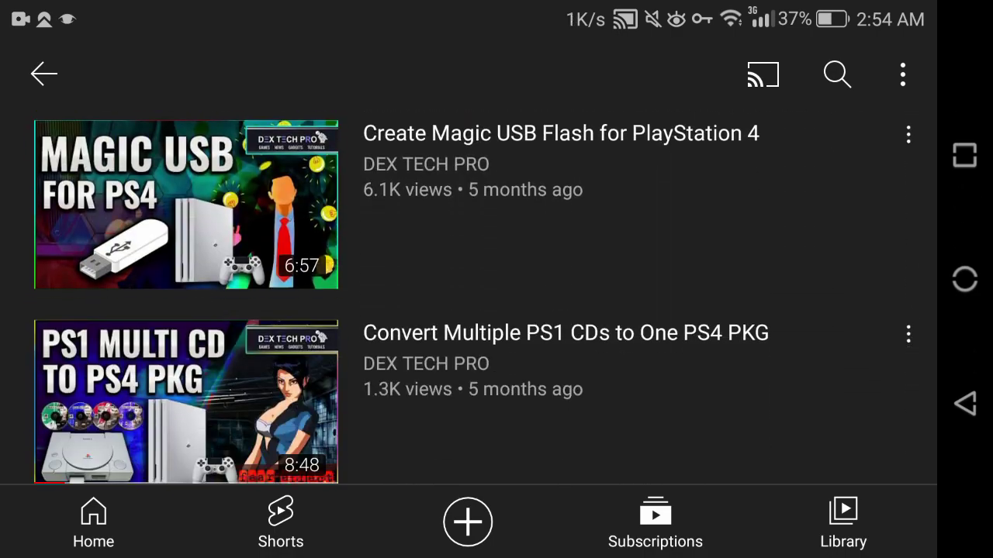
left_click_drag(745, 435, 745, 233)
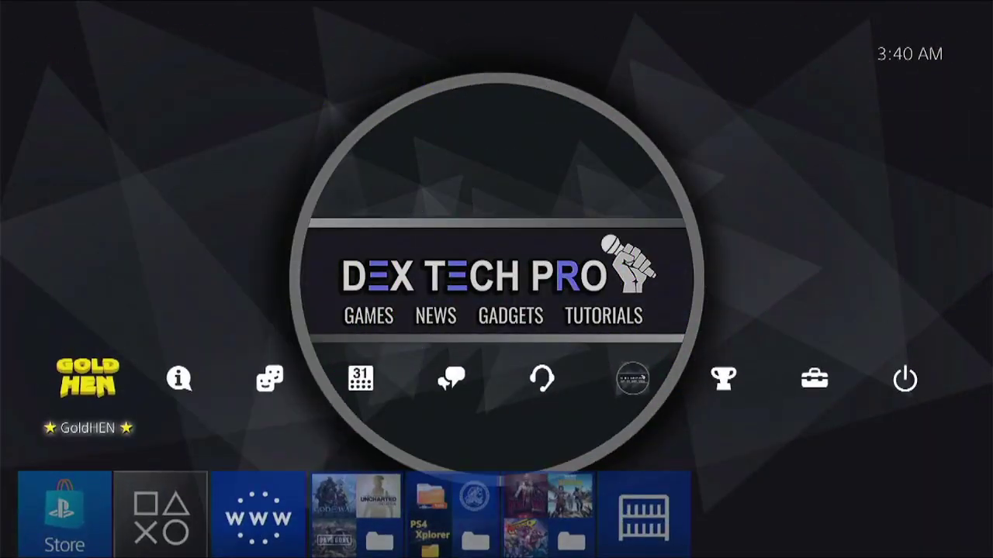
Step: Install ITEM00001_V1.02.pkg through GoldHEN's Debug Settings Package Installer, then return to the home screen
key("Right")
key("Left")
key("Return")
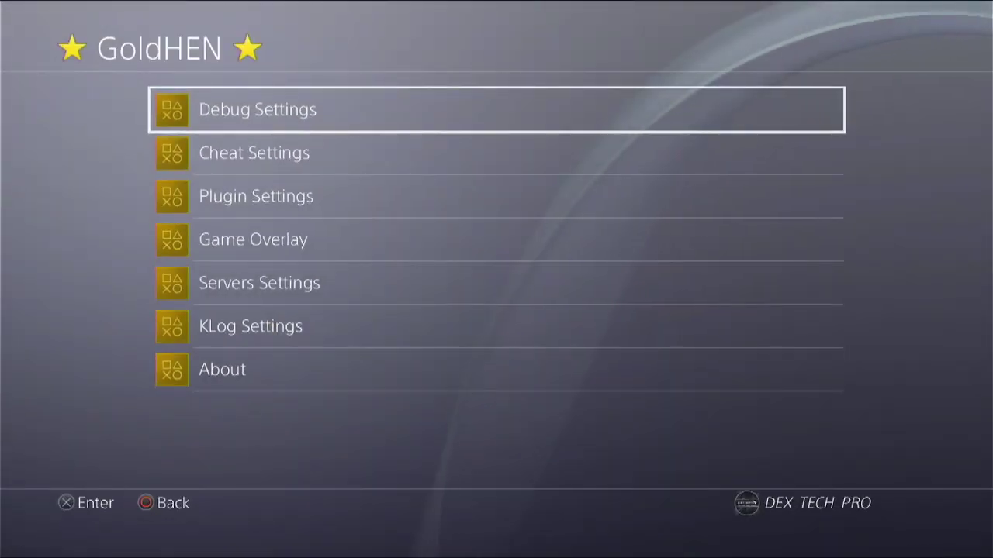
key("Return")
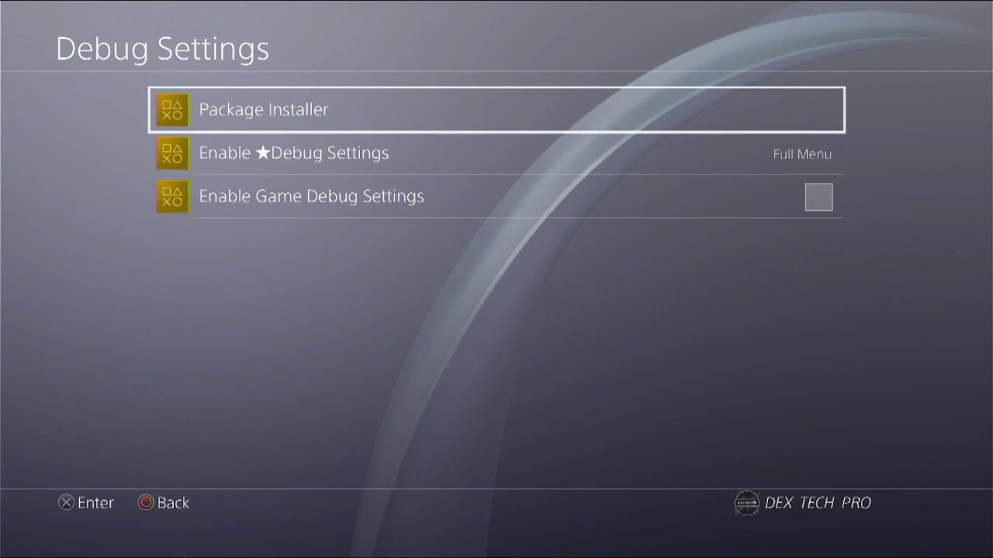
key("Return")
key("Return")
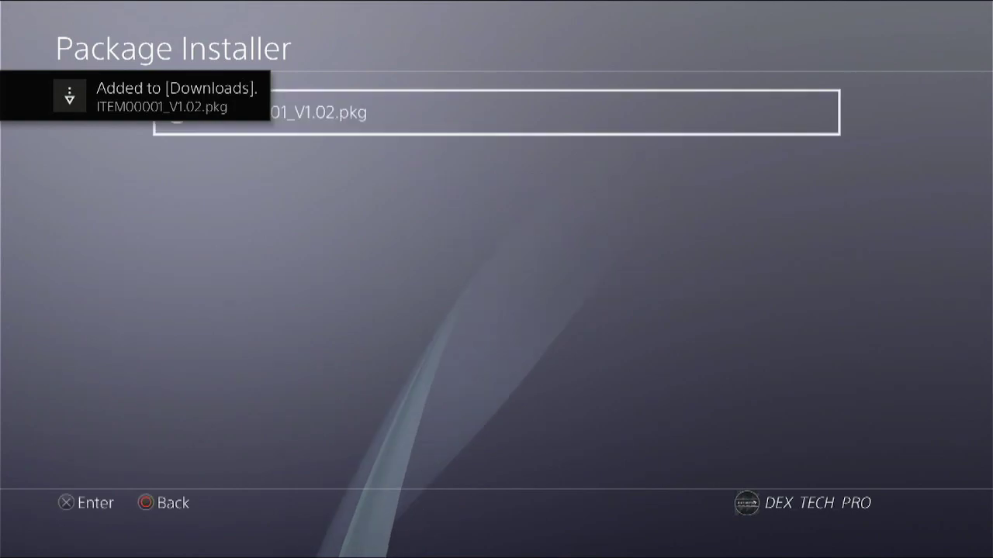
key("Escape")
key("Escape")
key("Escape")
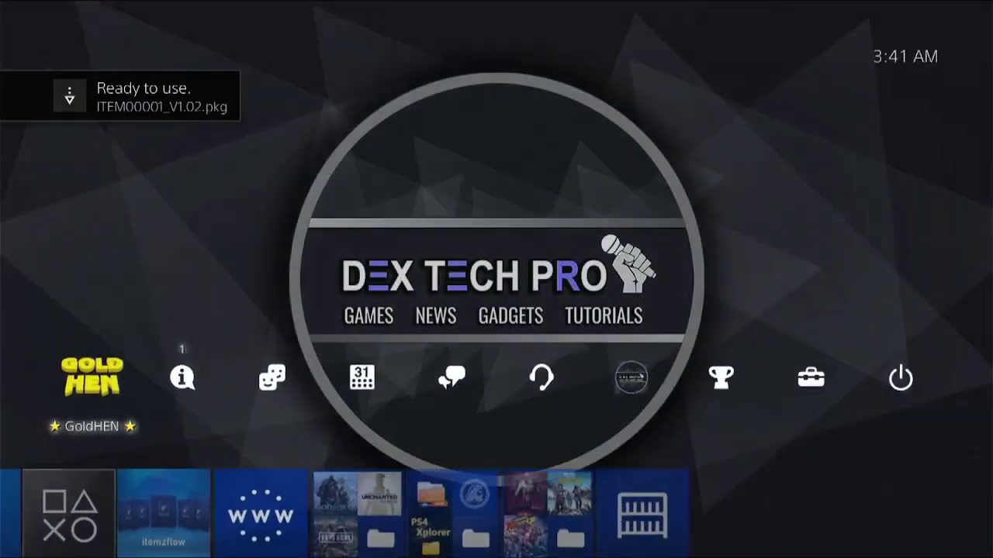
Step: Launch the newly installed Itemzflow Game Manager from the home screen app row
key("Down")
key("Left")
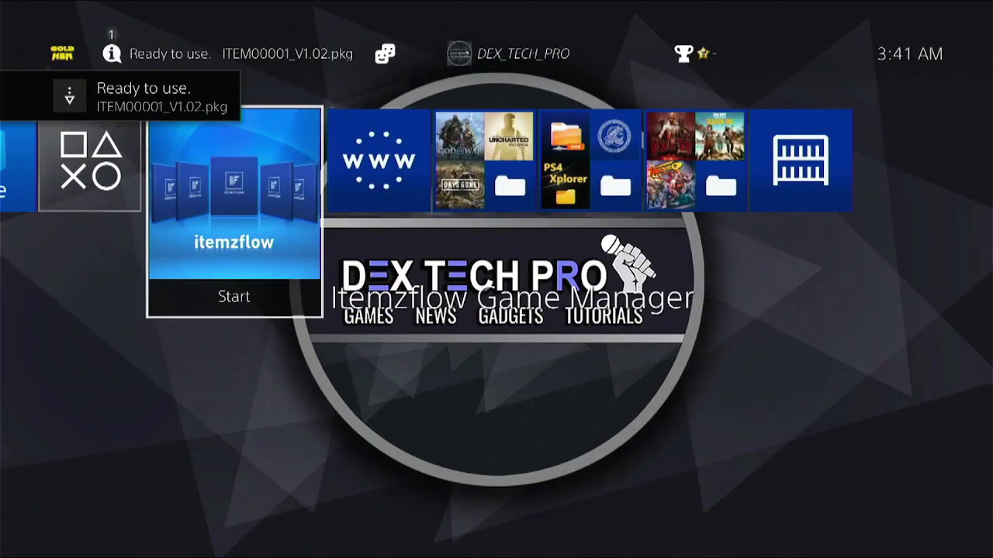
key("Return")
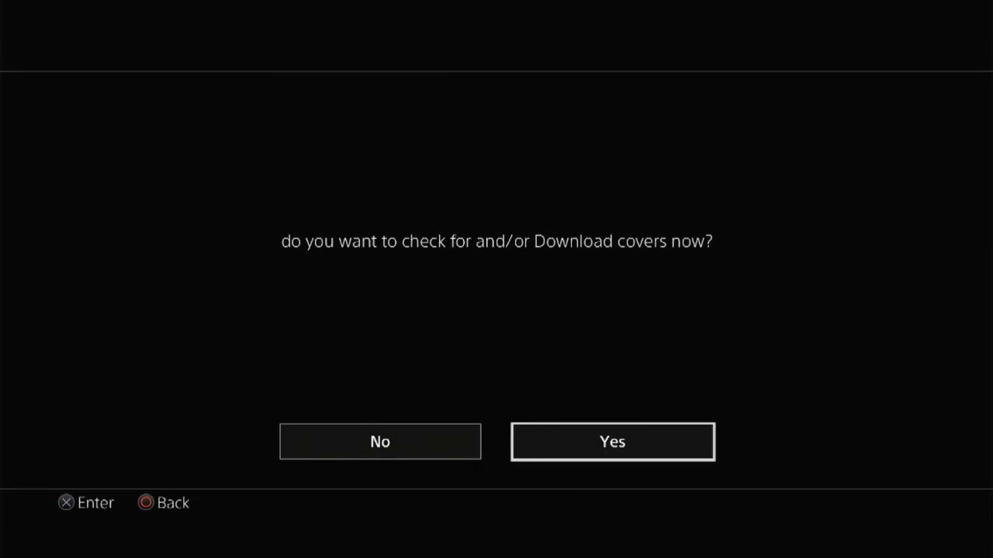
Step: Decline the cover download and browse the cover carousel past Resident Evil 6
key("Left")
key("Return")
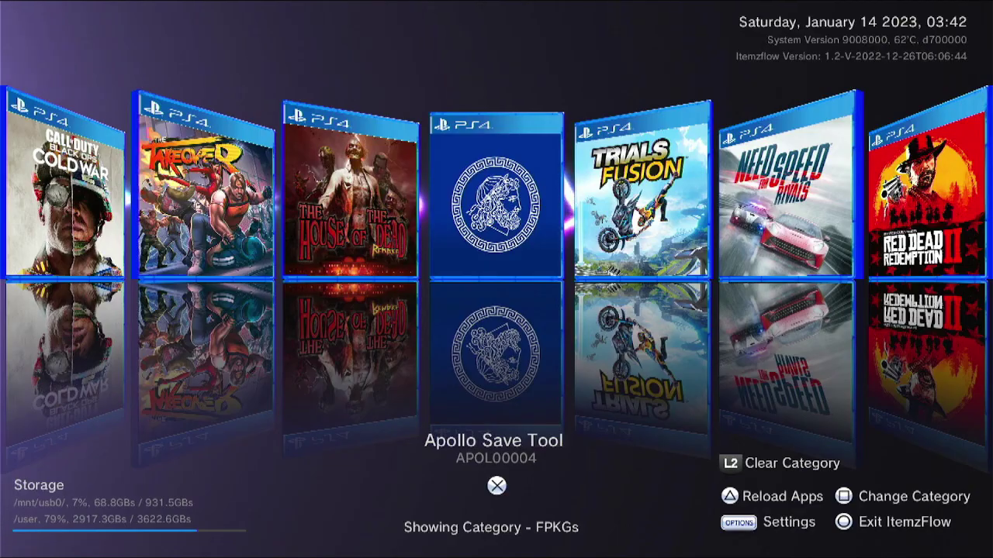
key("Right")
key("Right")
key("Right")
key("Right")
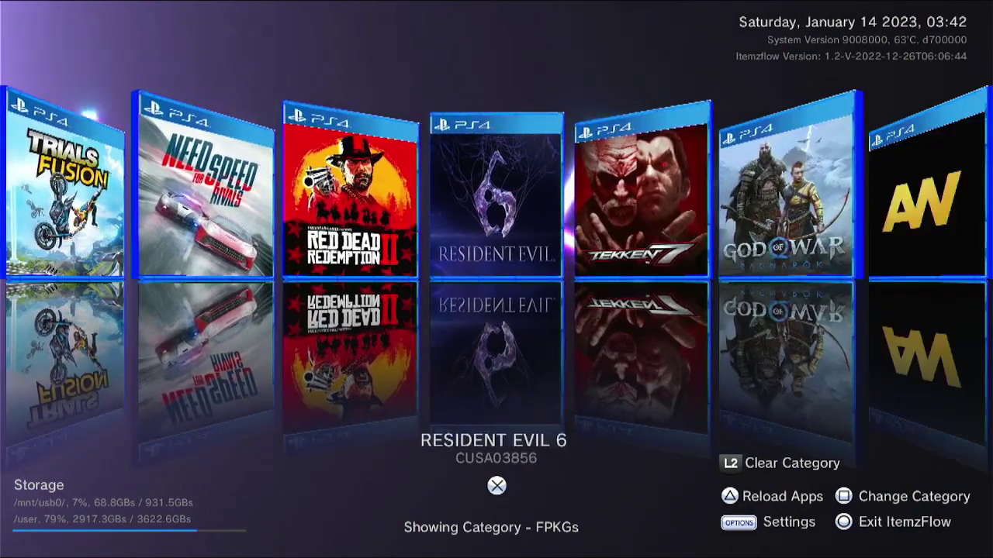
key("Right")
key("Right")
key("Right")
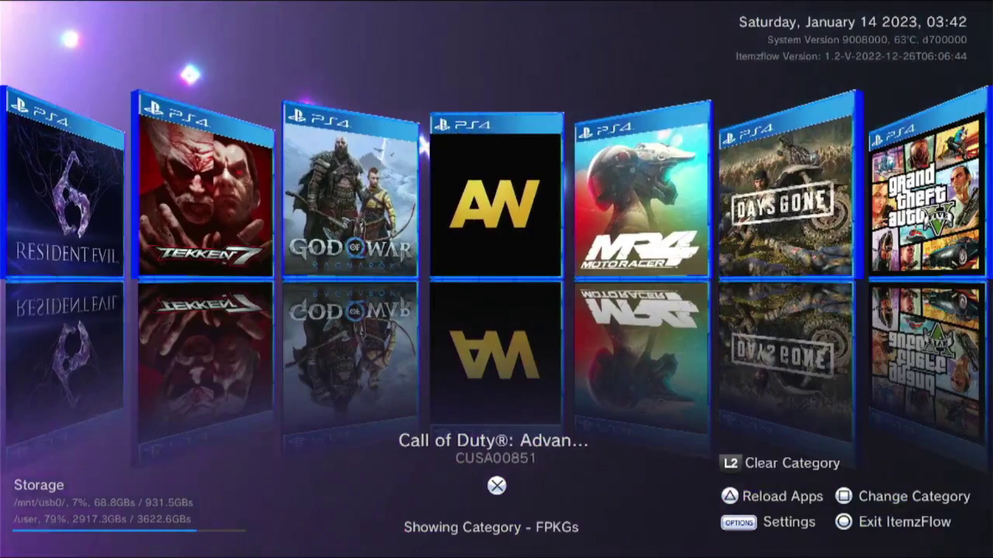
Step: In advanced settings, turn Set as default Dashboard on, then back off
key("Escape")
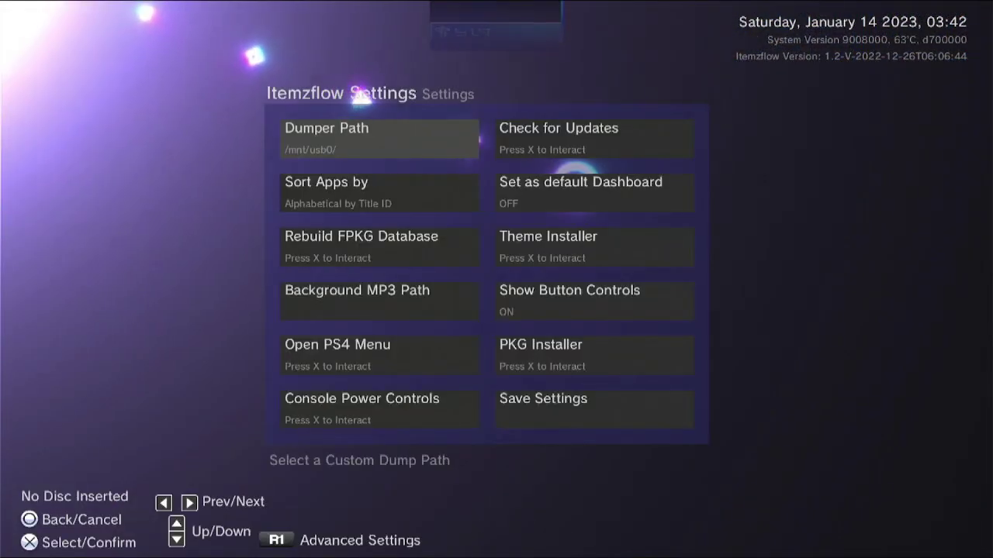
key("Page_Down")
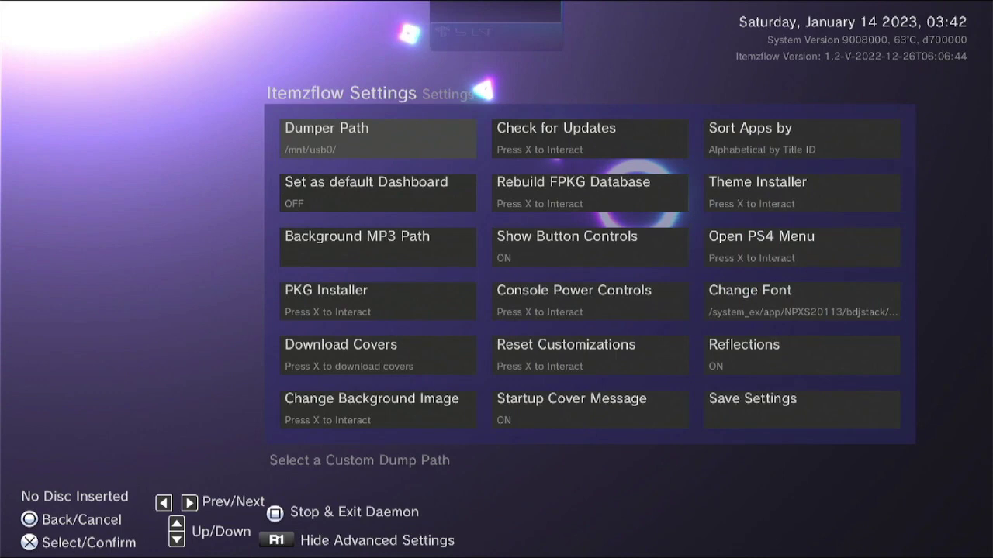
key("Down")
key("Down")
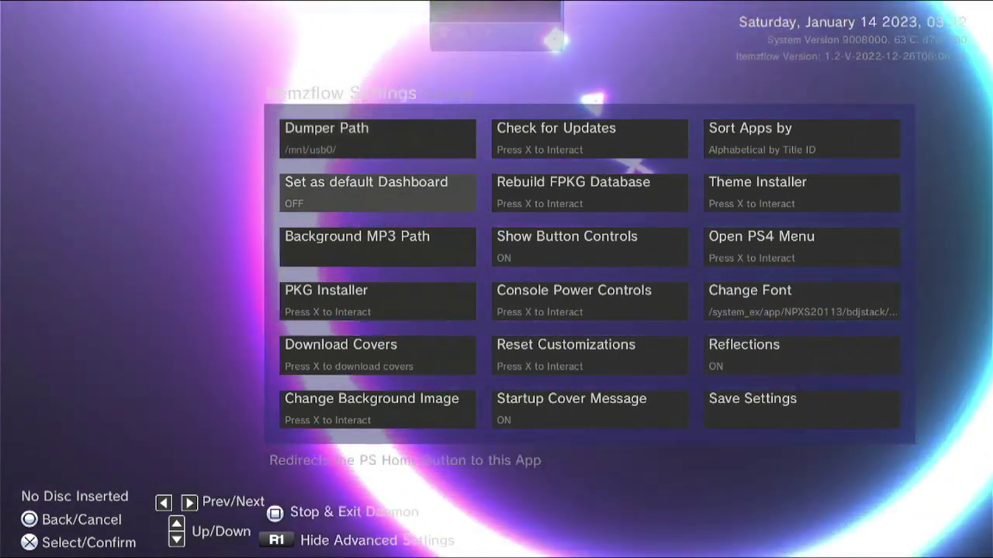
key("Up")
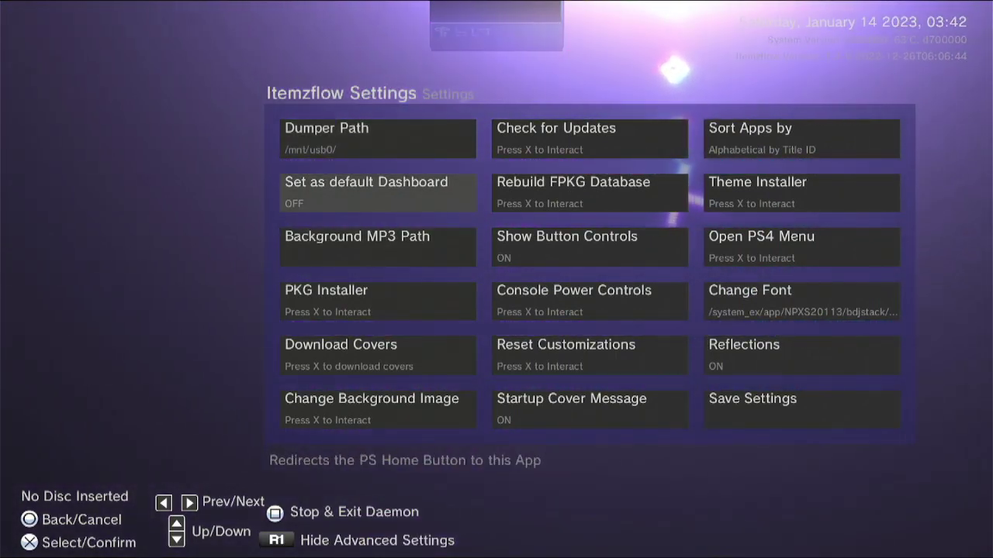
key("Return")
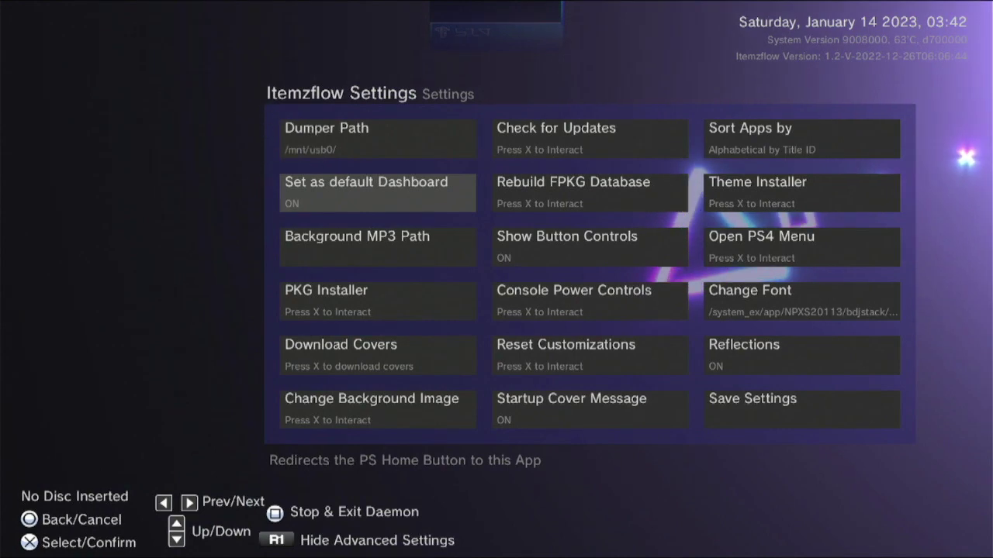
key("Return")
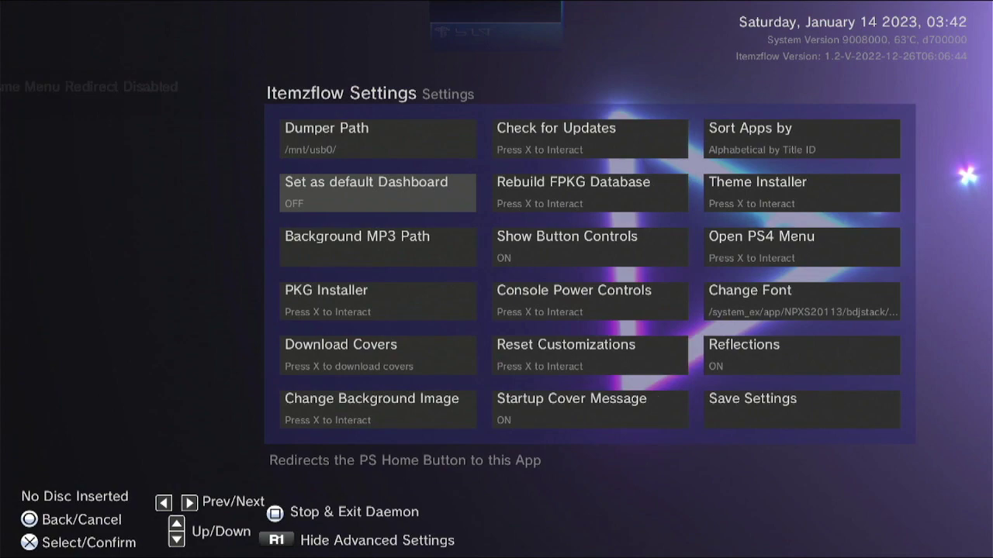
Step: Open the PKG Installer file browser and cancel out without choosing a file
key("Down")
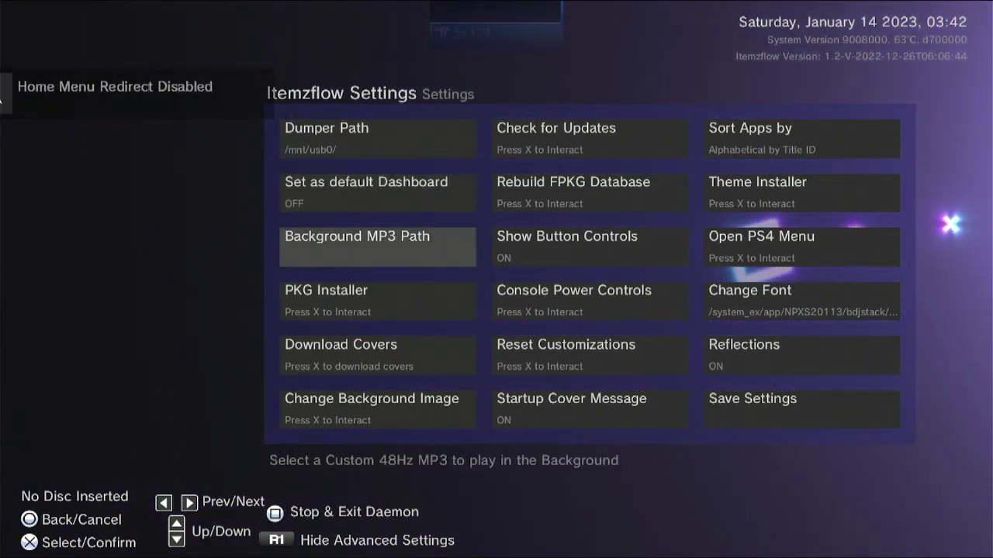
key("Down")
key("Return")
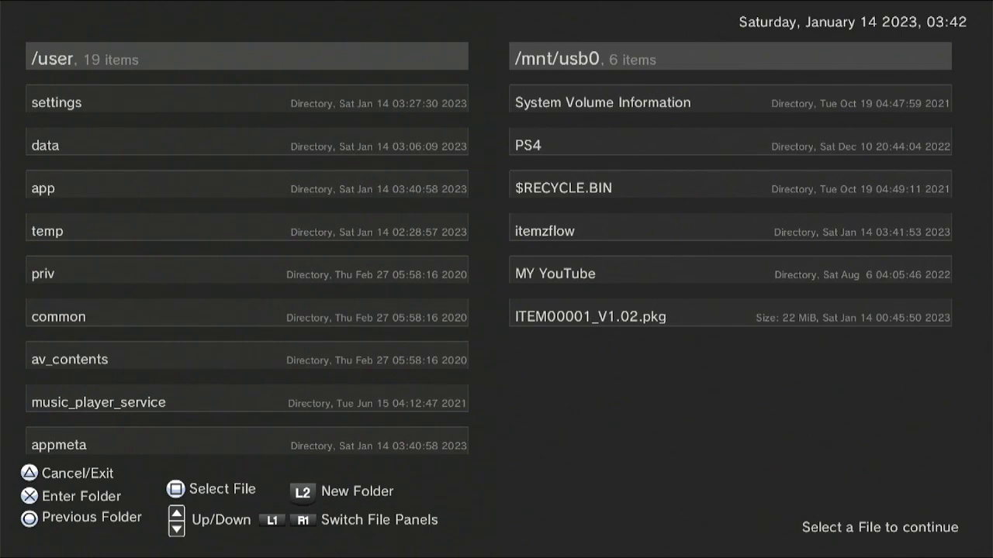
key("Down")
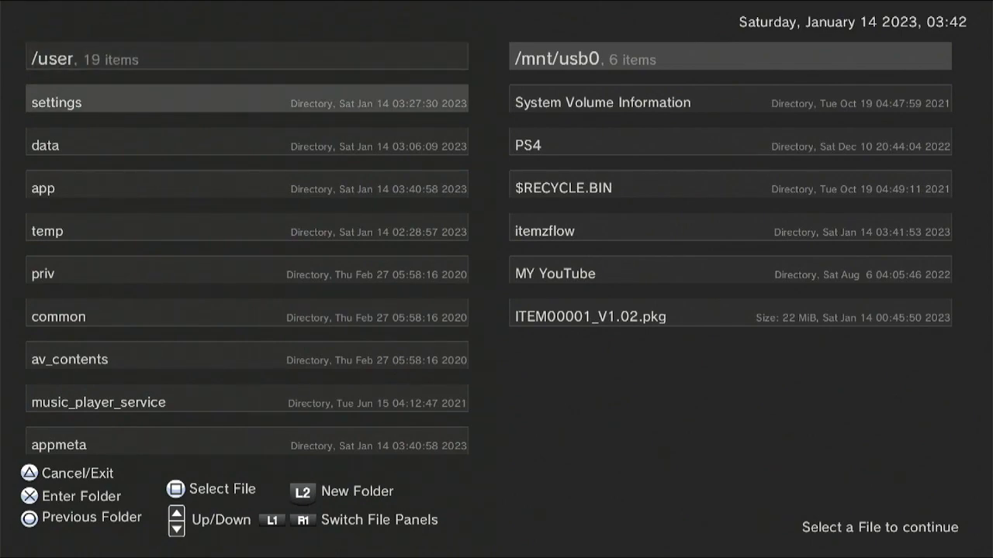
key("Escape")
key("Down")
key("Down")
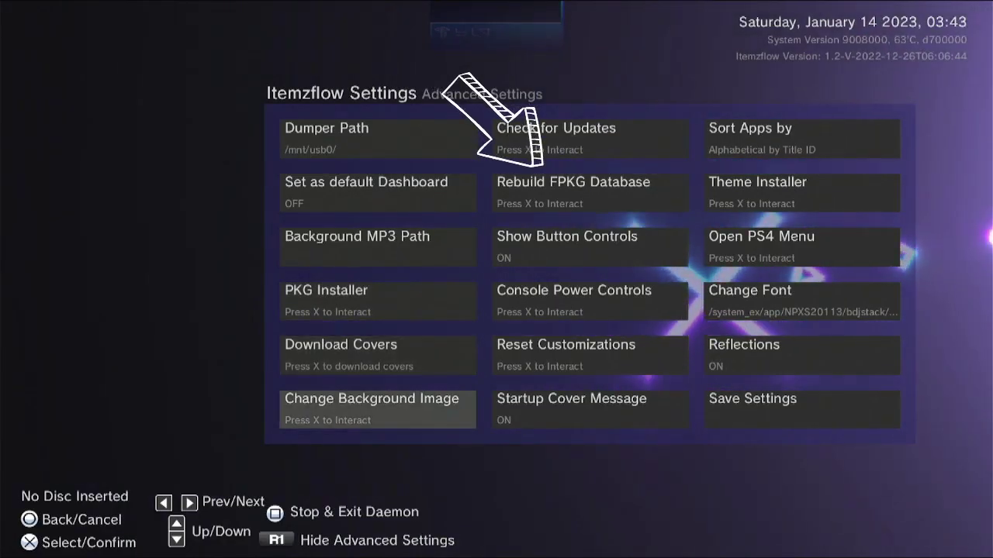
key("Down")
key("Down")
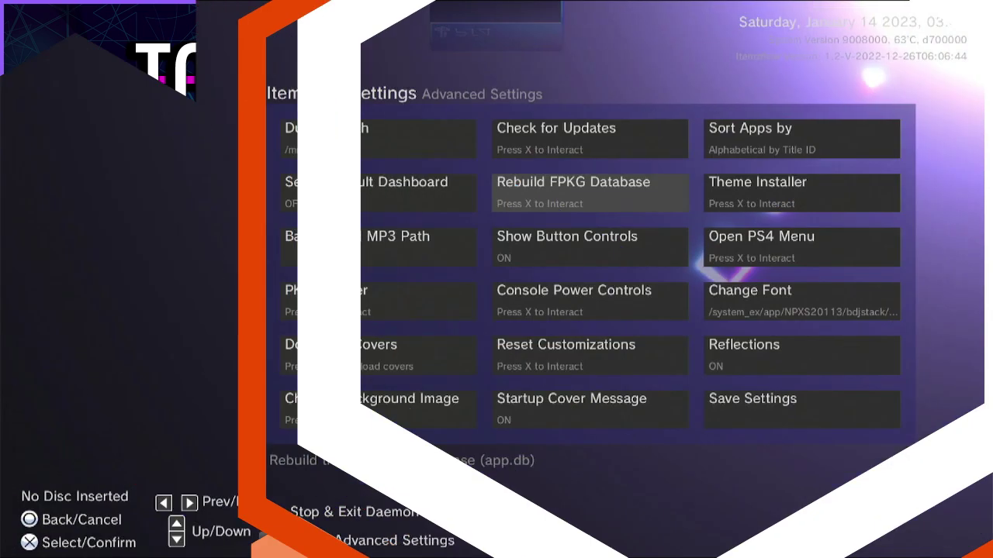
Step: Toggle Show Button Controls off and on, and cycle Console Power Controls to Restart without acting
key("Down")
key("Return")
key("Return")
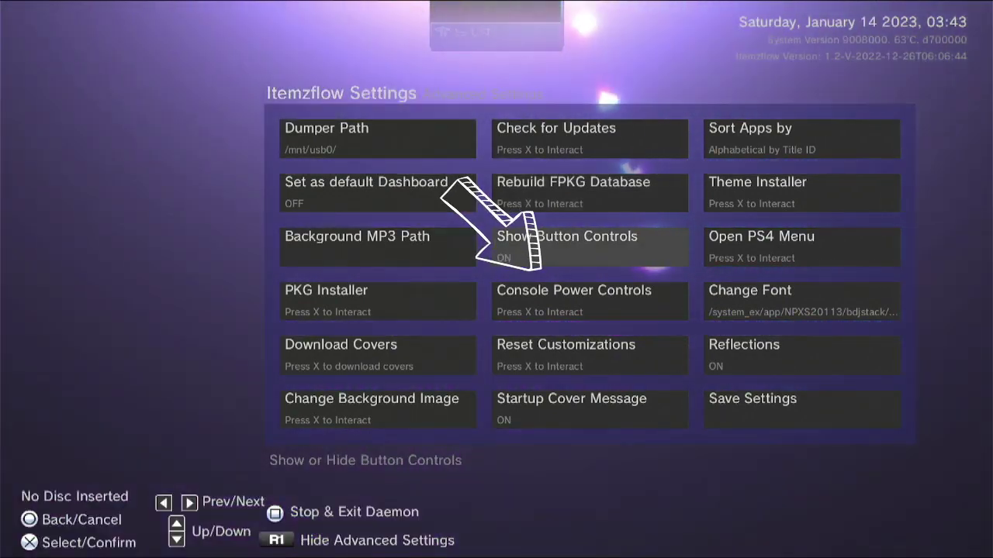
key("Down")
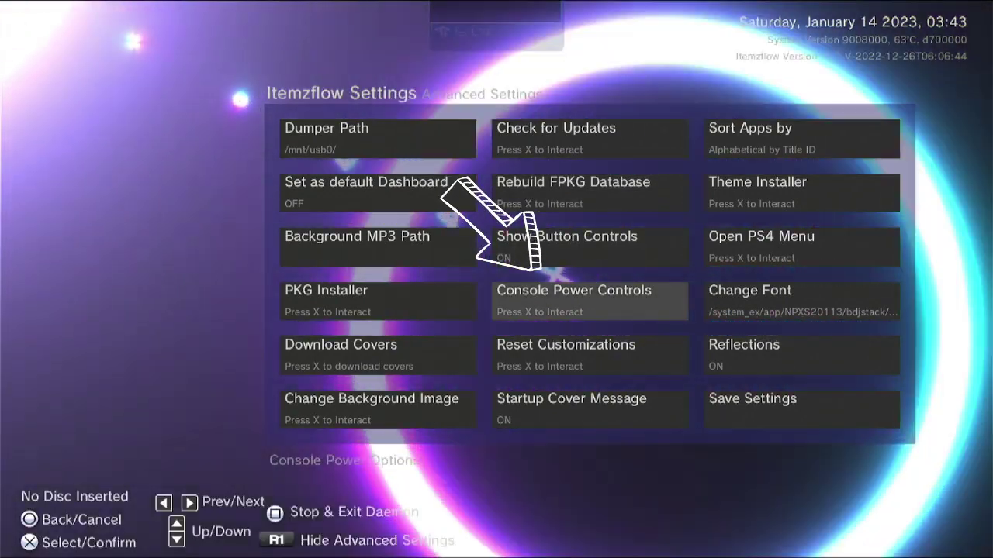
key("Return")
key("Right")
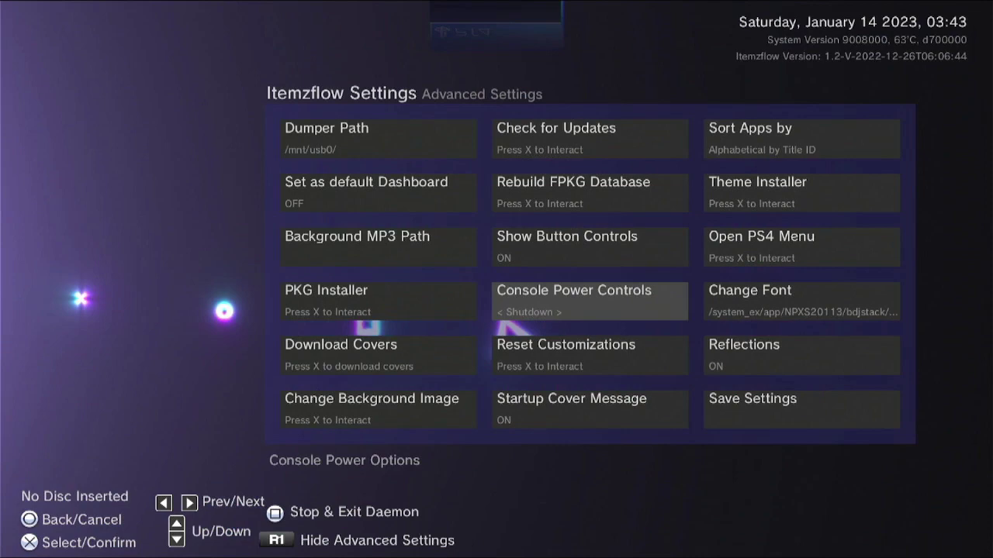
key("Escape")
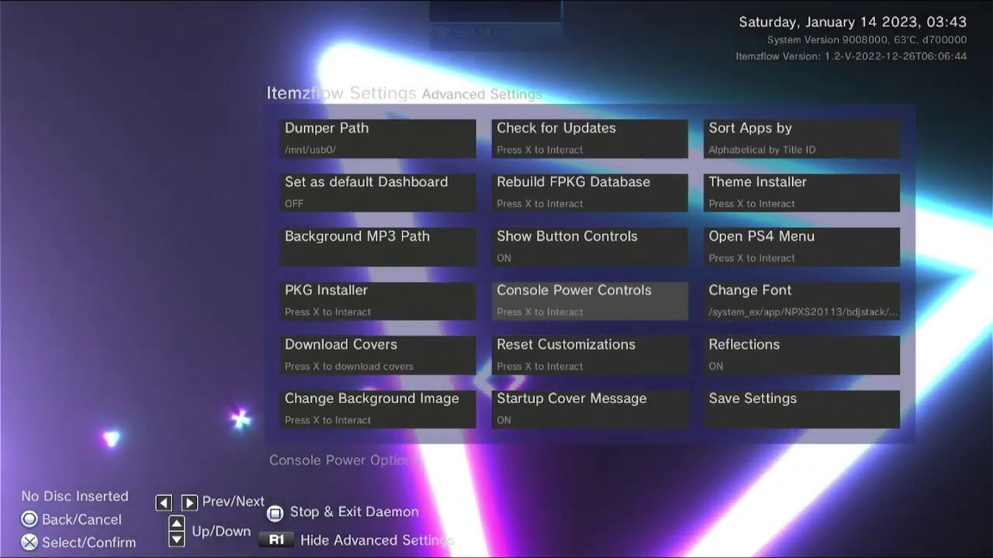
Step: Move through the settings grid to Sort Apps by and browse its sorting orders
key("Down")
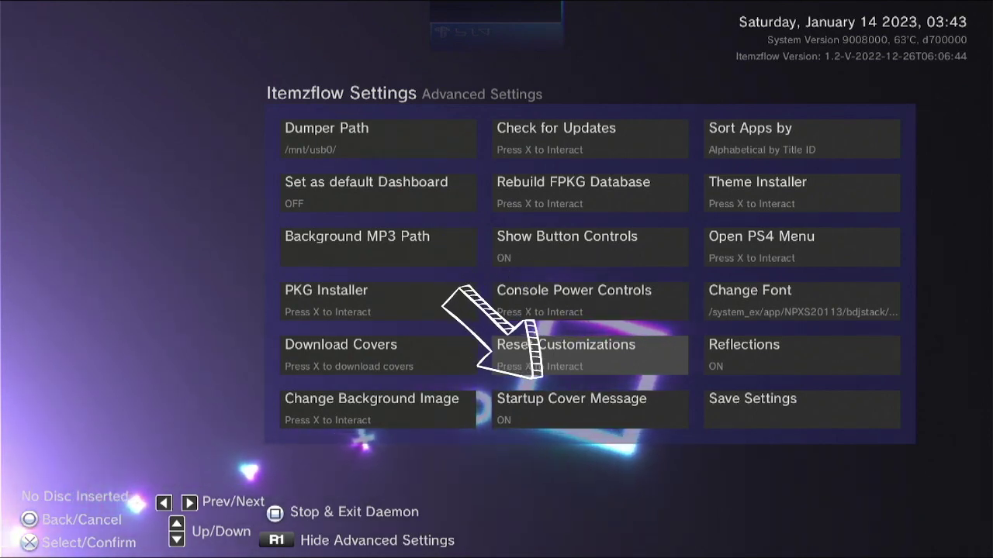
key("Down")
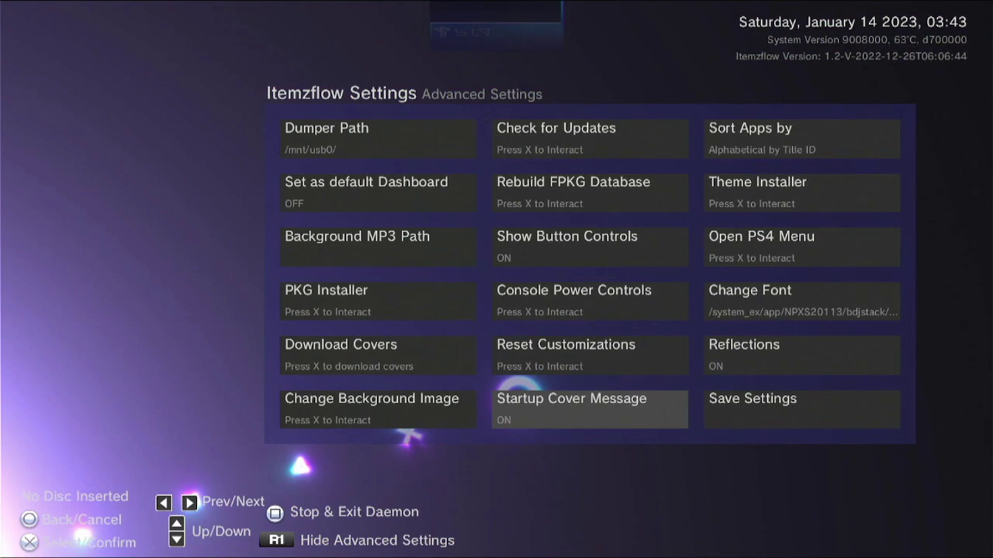
key("Right")
key("Up")
key("Up")
key("Up")
key("Up")
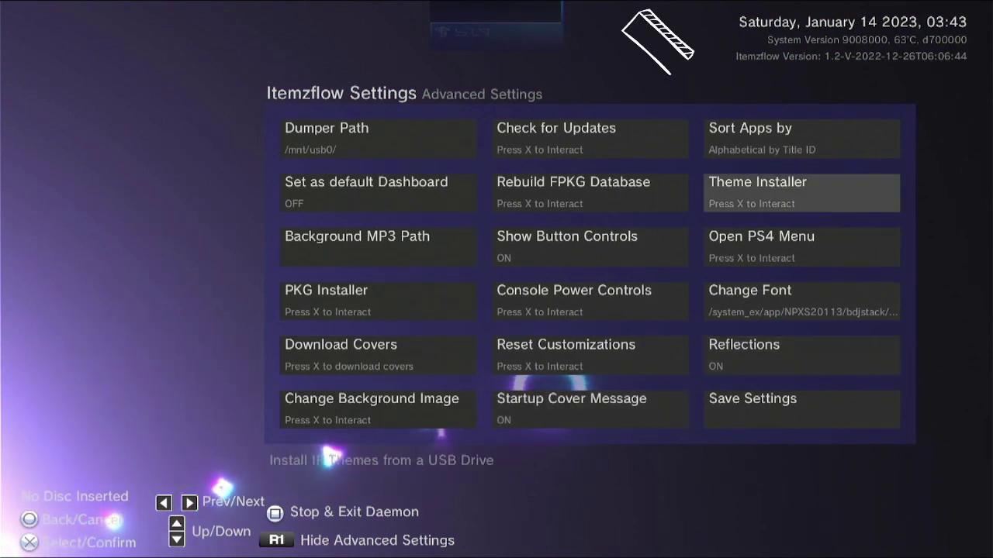
key("Up")
key("Right")
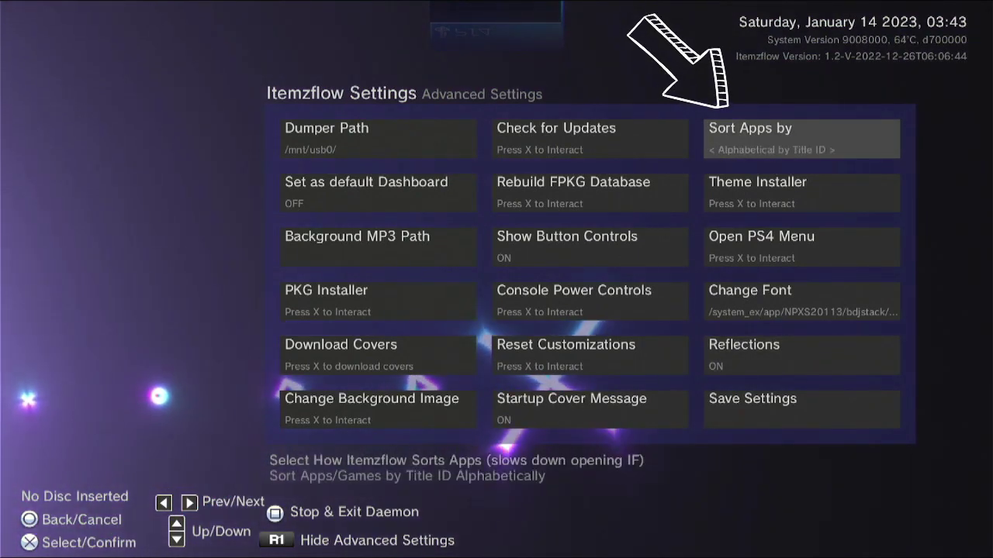
key("Right")
key("Right")
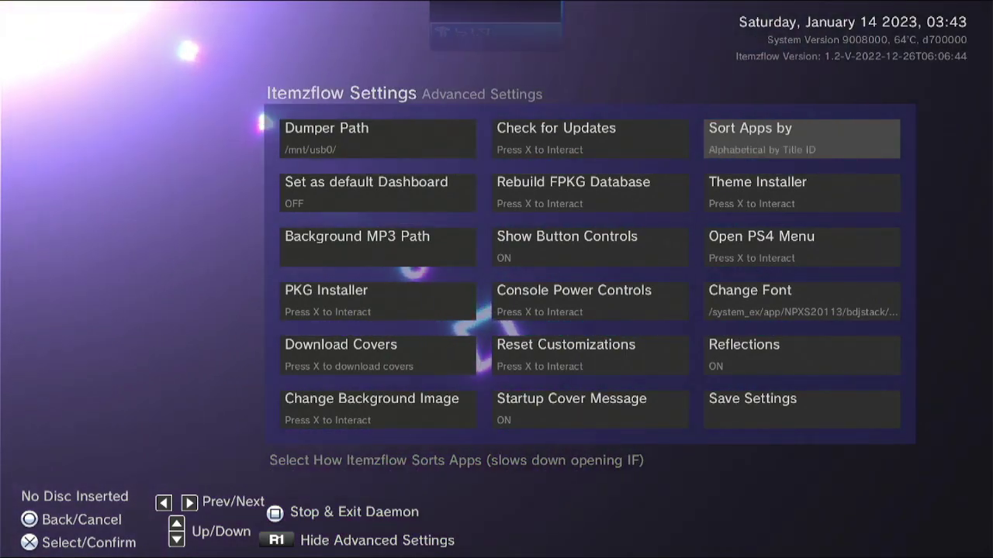
Step: Open the Theme Installer browser, cancel without installing, and select Open PS4 Menu
key("Down")
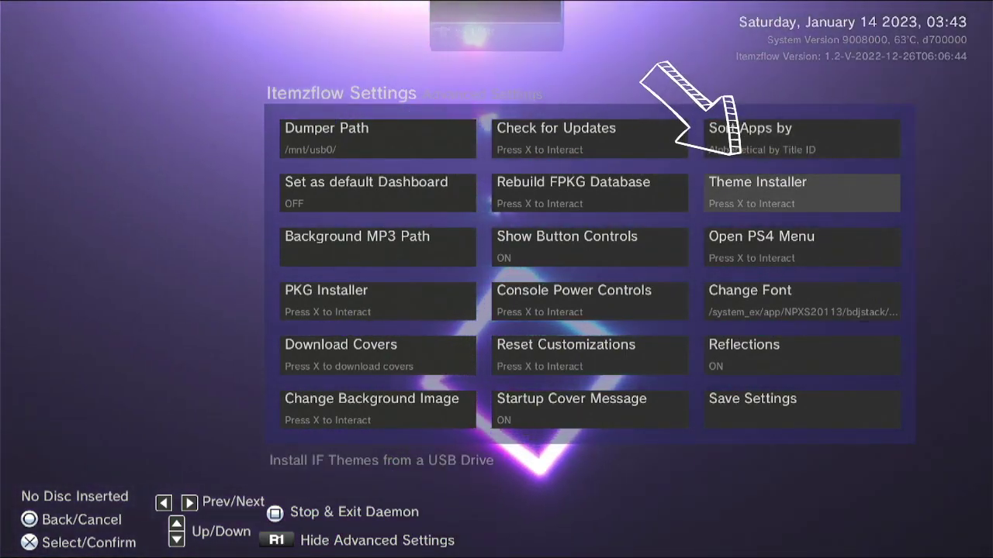
key("Return")
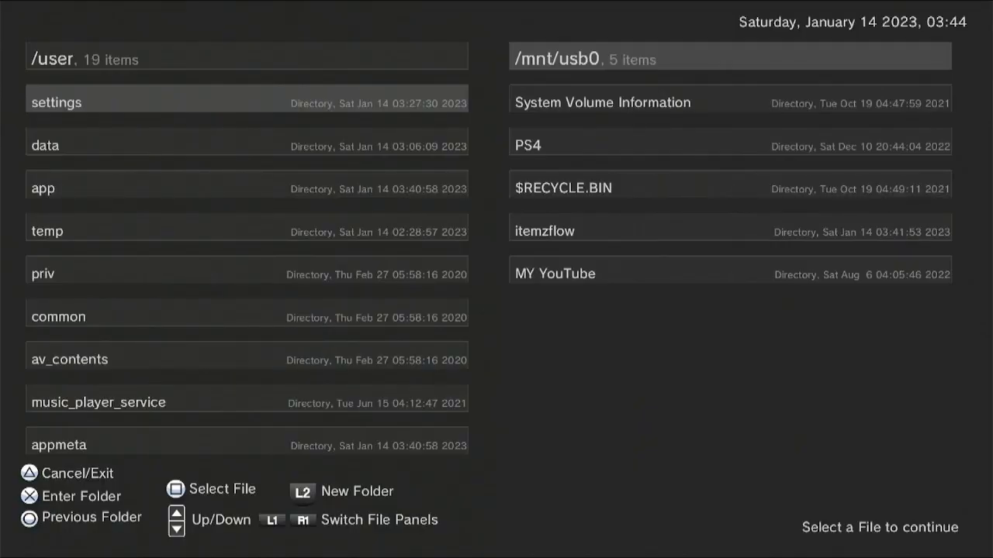
key("BackSpace")
key("Escape")
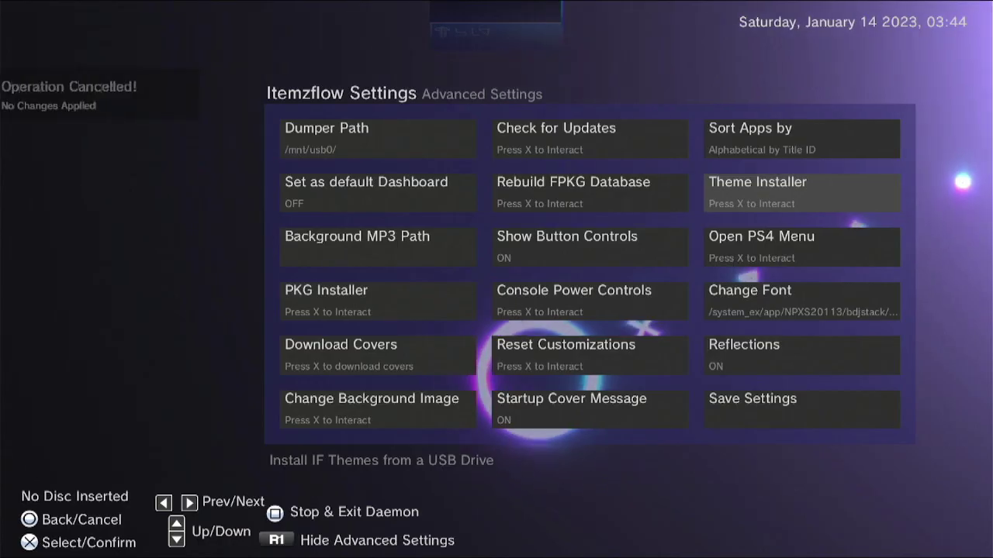
key("Down")
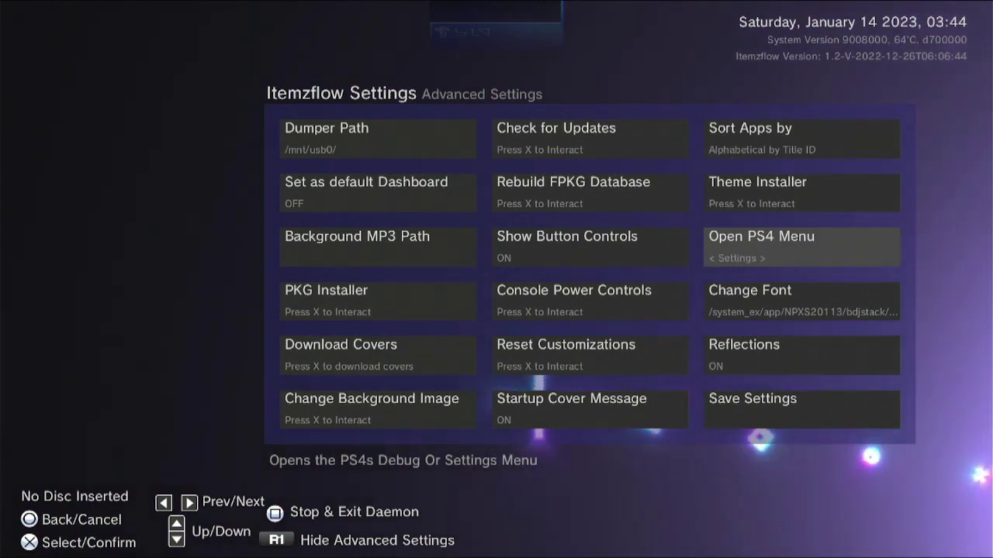
key("Return")
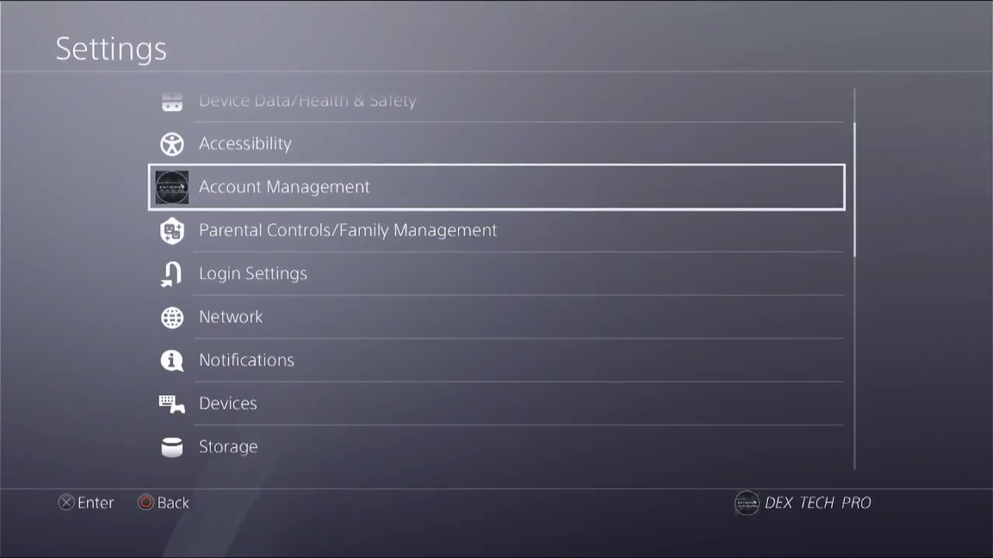
key("Down")
key("Down")
key("Down")
key("Down")
key("Down")
key("Down")
key("Down")
key("Down")
key("Down")
key("Down")
key("Down")
key("Down")
key("Down")
key("Down")
key("Down")
key("Down")
key("Down")
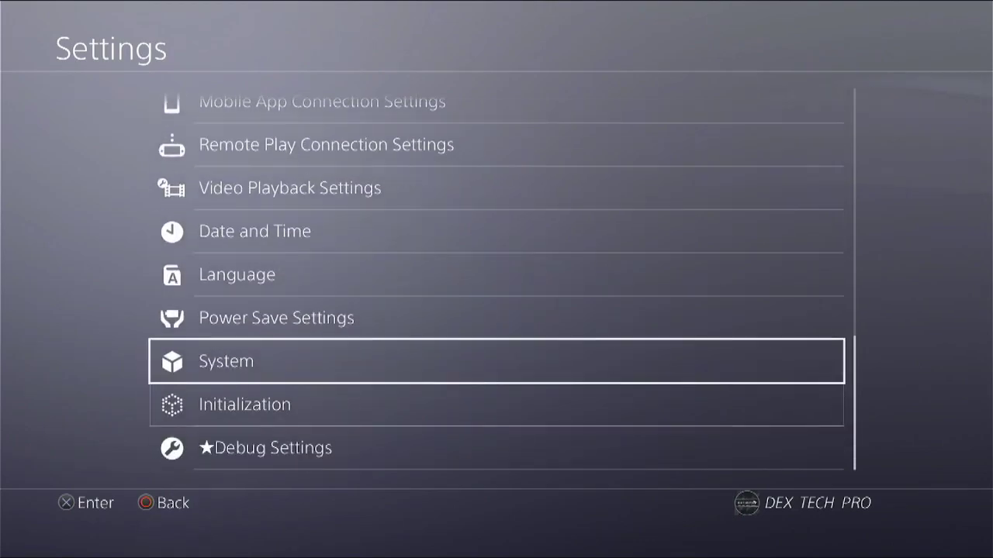
key("Up")
key("Up")
key("Up")
key("Up")
key("Up")
key("Up")
key("Up")
key("Up")
key("Up")
key("Up")
key("Up")
key("Up")
key("Up")
key("Up")
key("Up")
key("Up")
key("Escape")
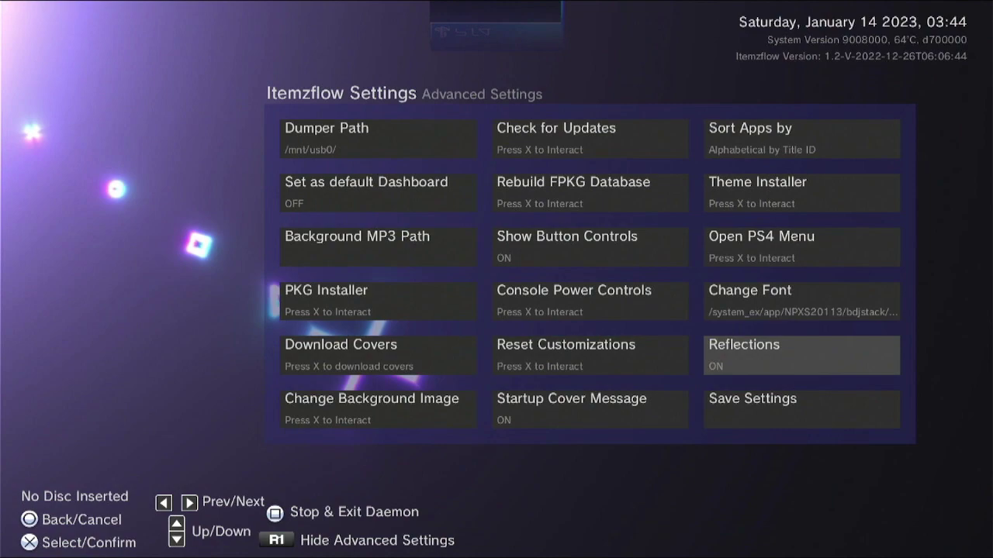
Step: Set Reflections to ON in advanced settings and return to the mirrored cover carousel
key("Escape")
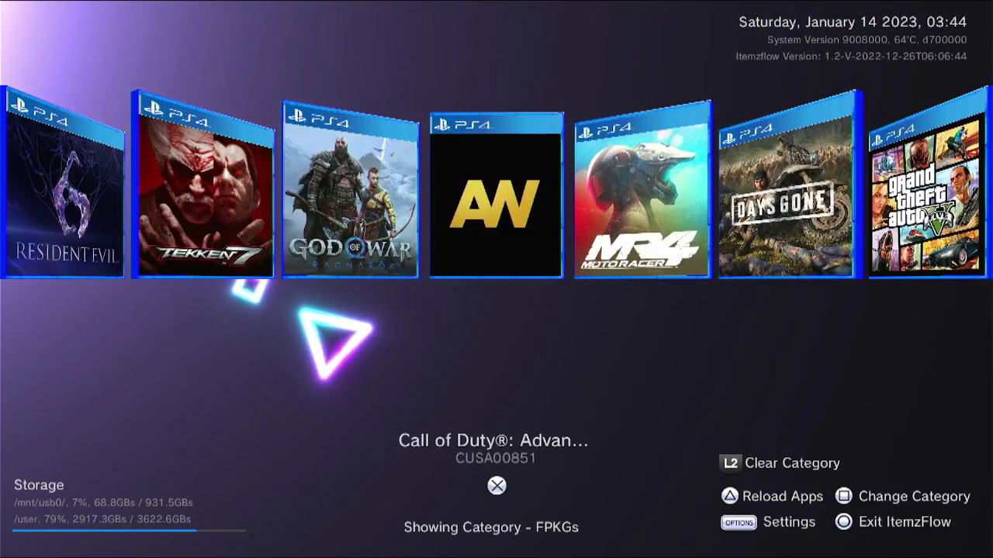
key("Menu")
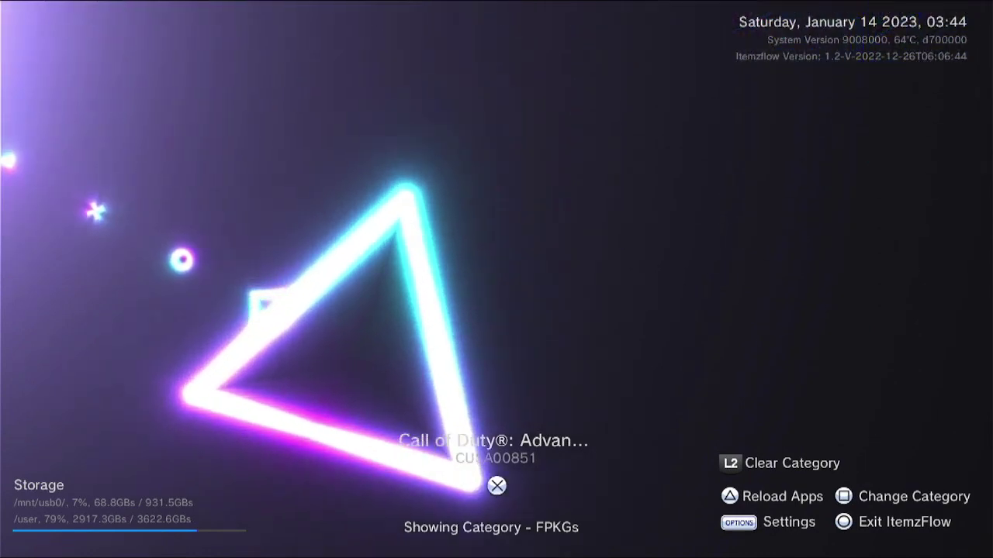
key("R1")
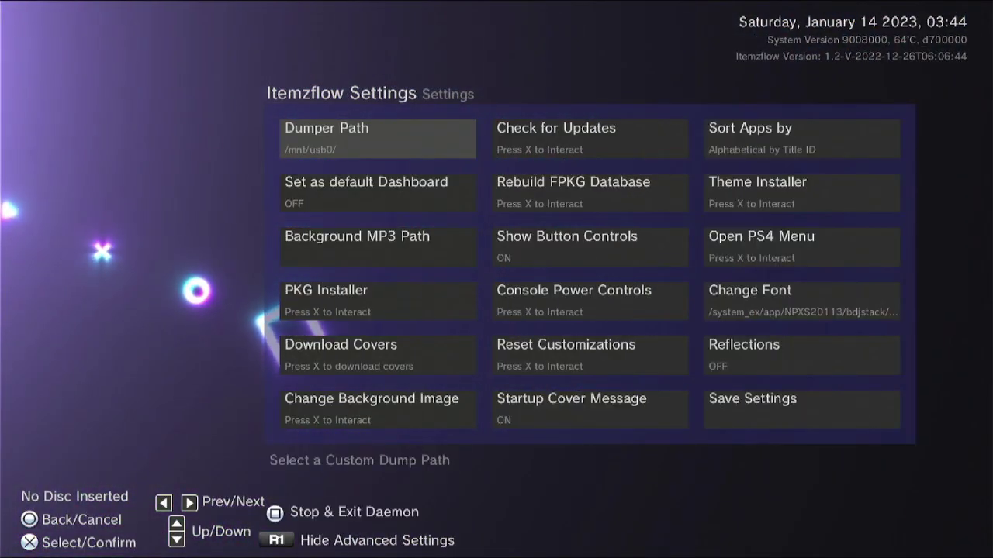
key("Right")
key("Down")
key("Down")
key("Down")
key("Down")
key("Return")
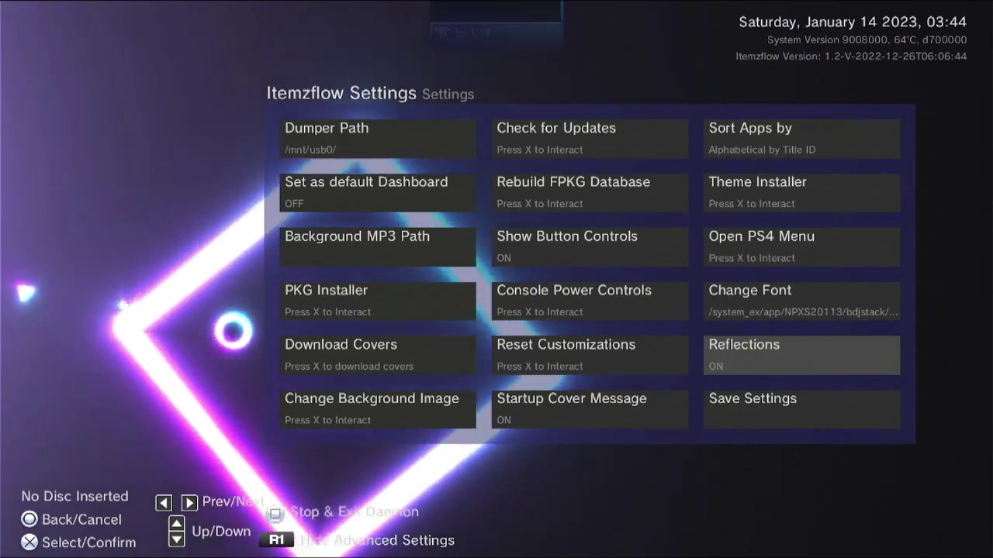
key("Escape")
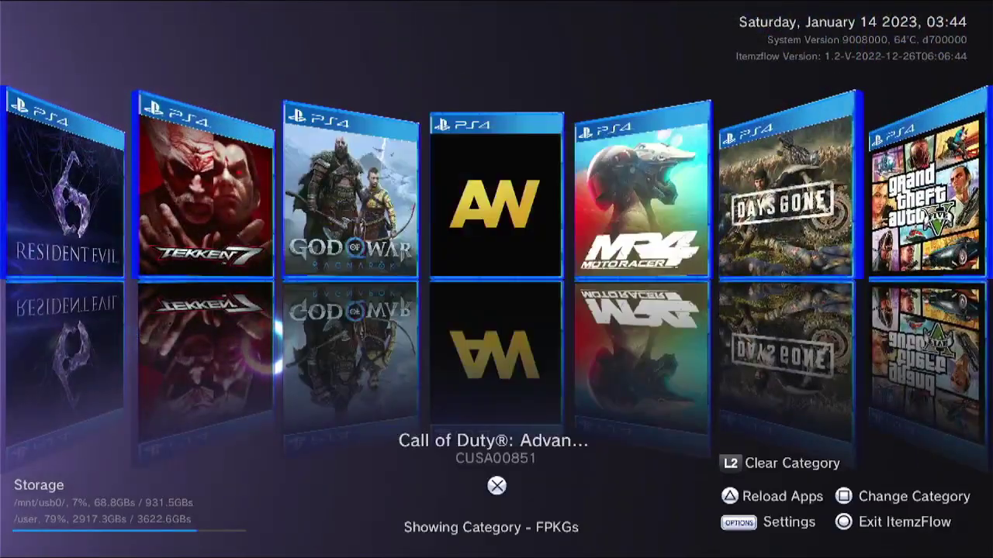